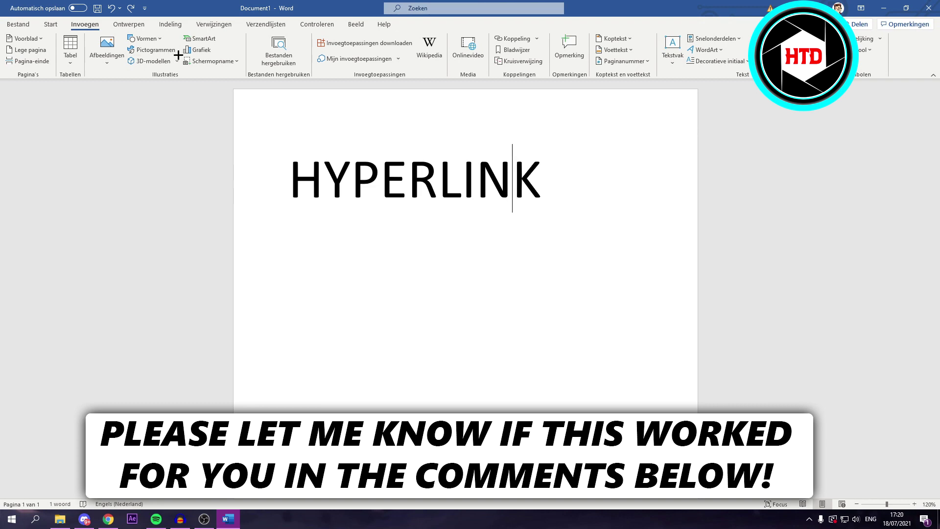
Select the word HYPERLINK and bring up the Insert (Invoegen) ribbon commands.
drag(289, 180, 566, 180)
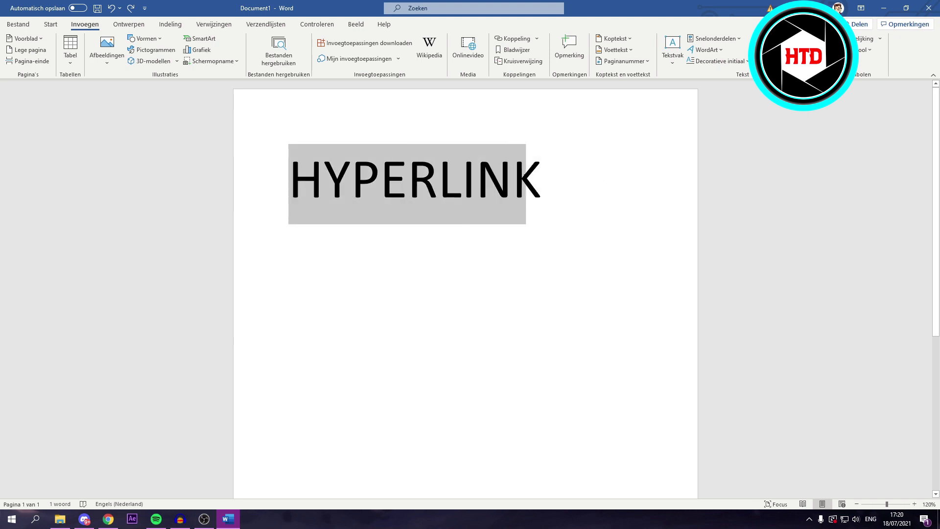
click(500, 174)
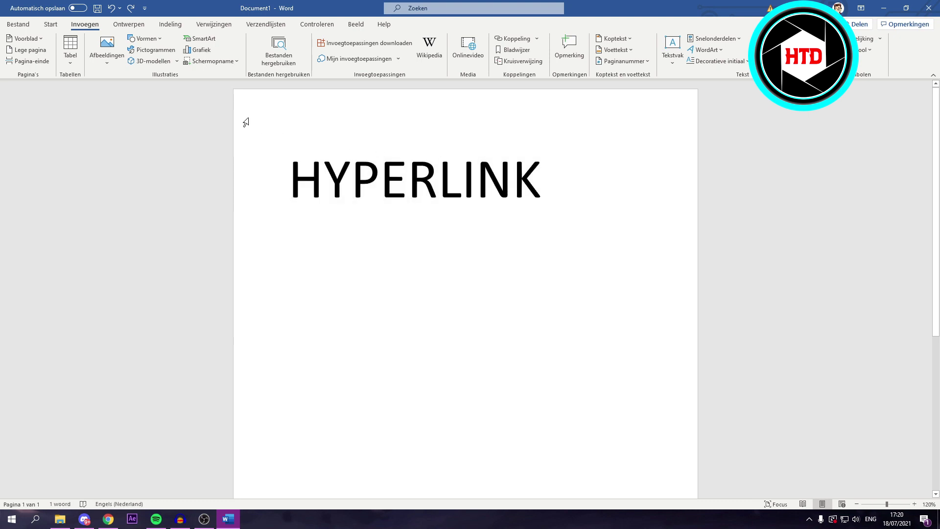
click(50, 24)
click(86, 25)
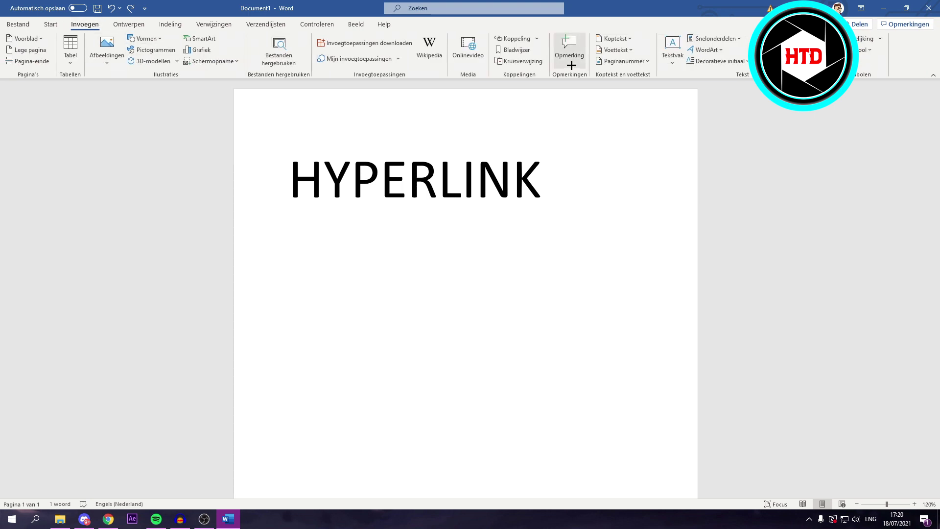
click(509, 38)
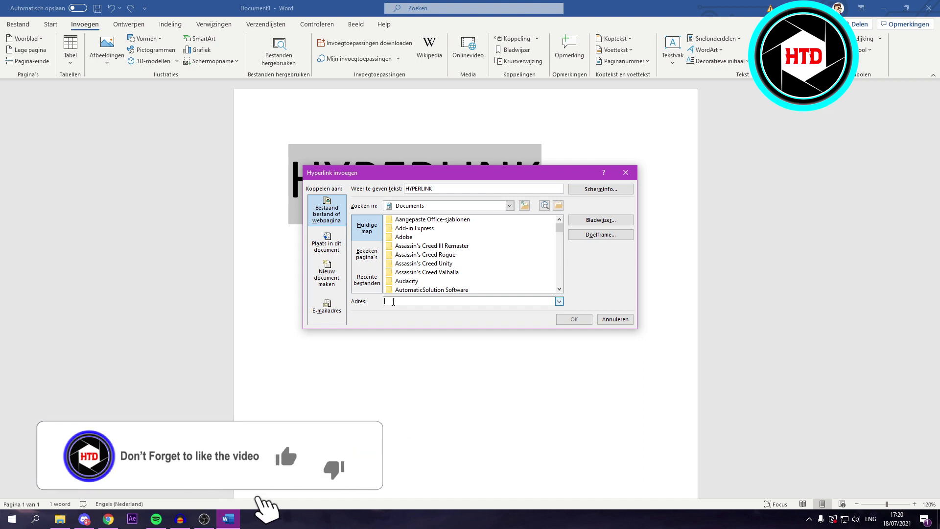
key(ctrl+v)
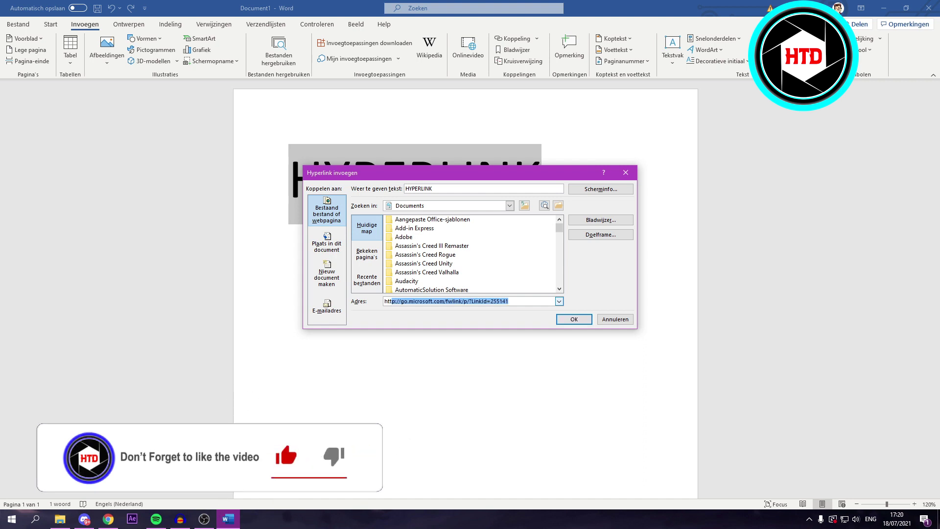
text(s://google.com)
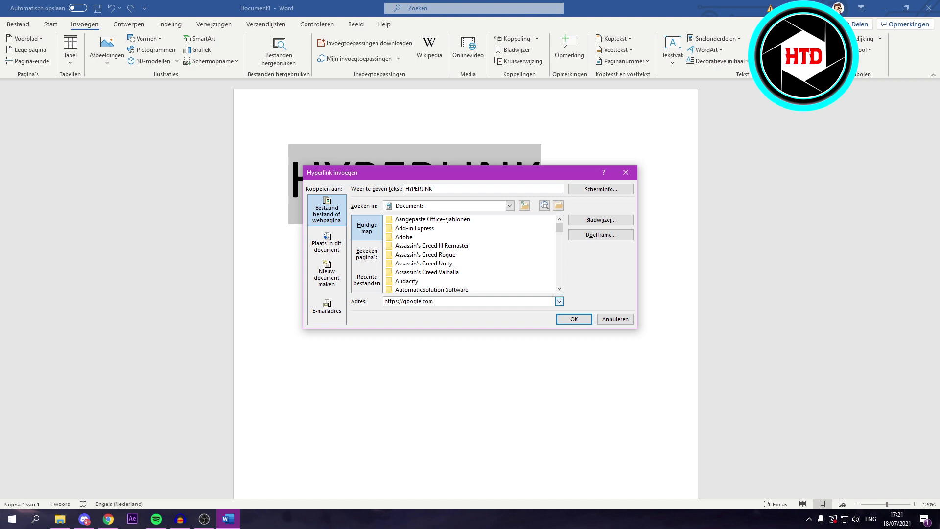
click(573, 319)
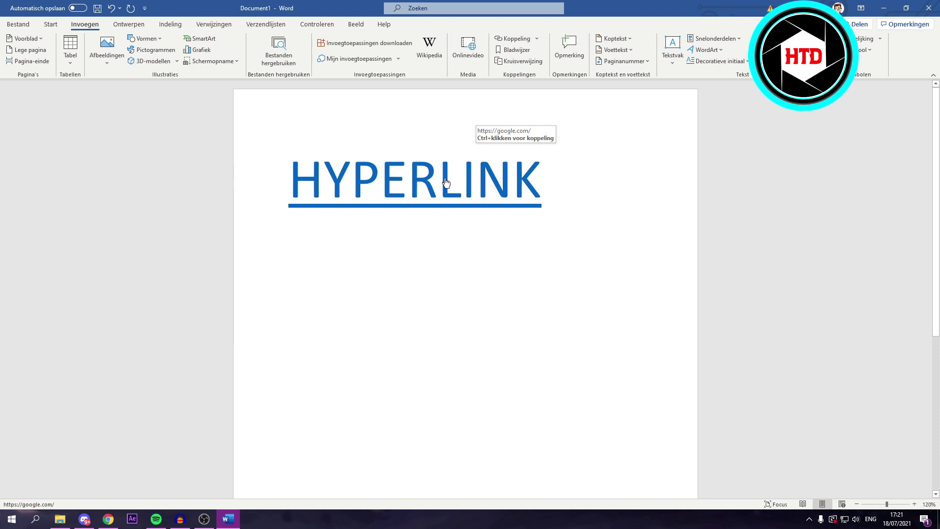
ctrl+click(440, 180)
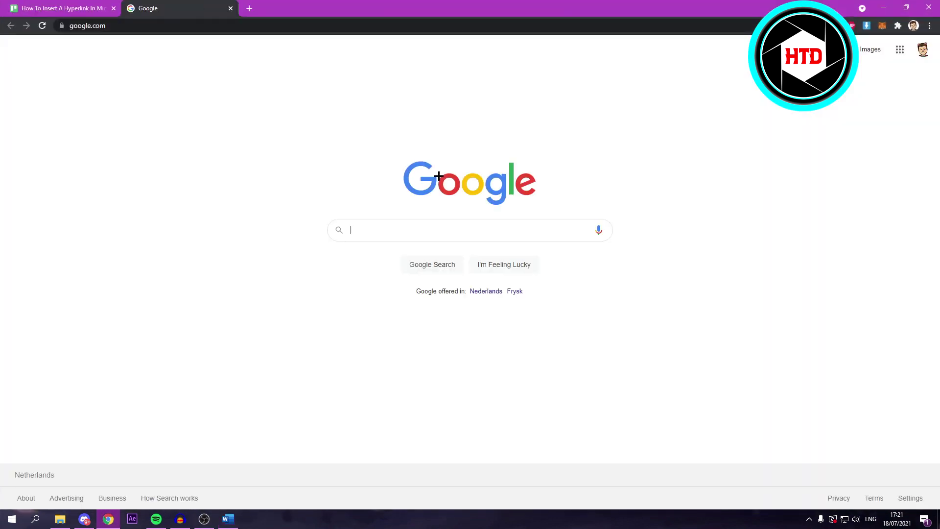